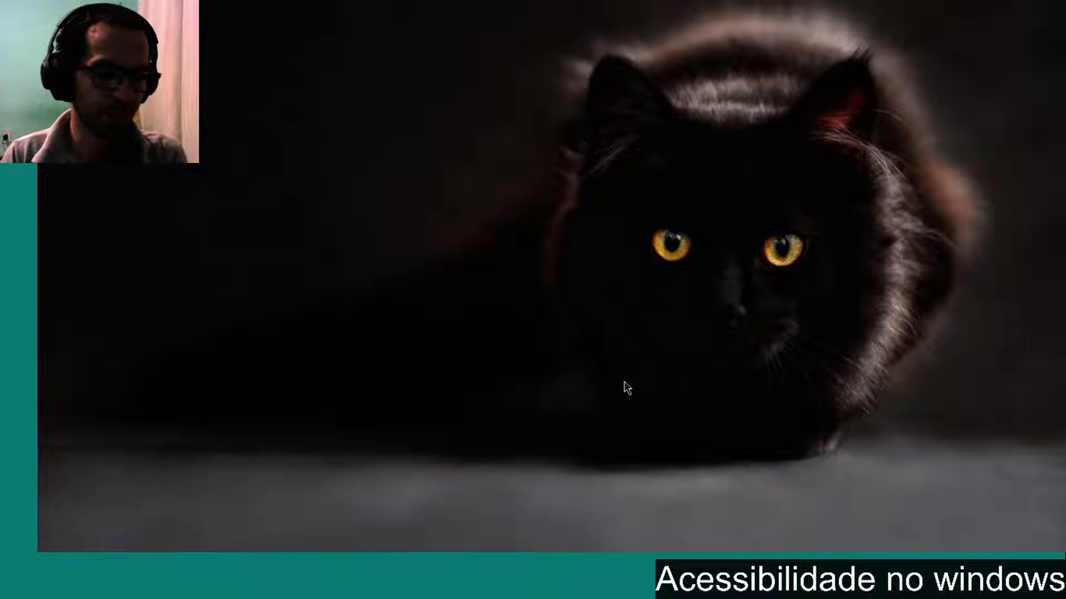
# Open Windows Settings, search for "acessi", and go to the Facilidade de Acesso category.
pyautogui.press('super+i')
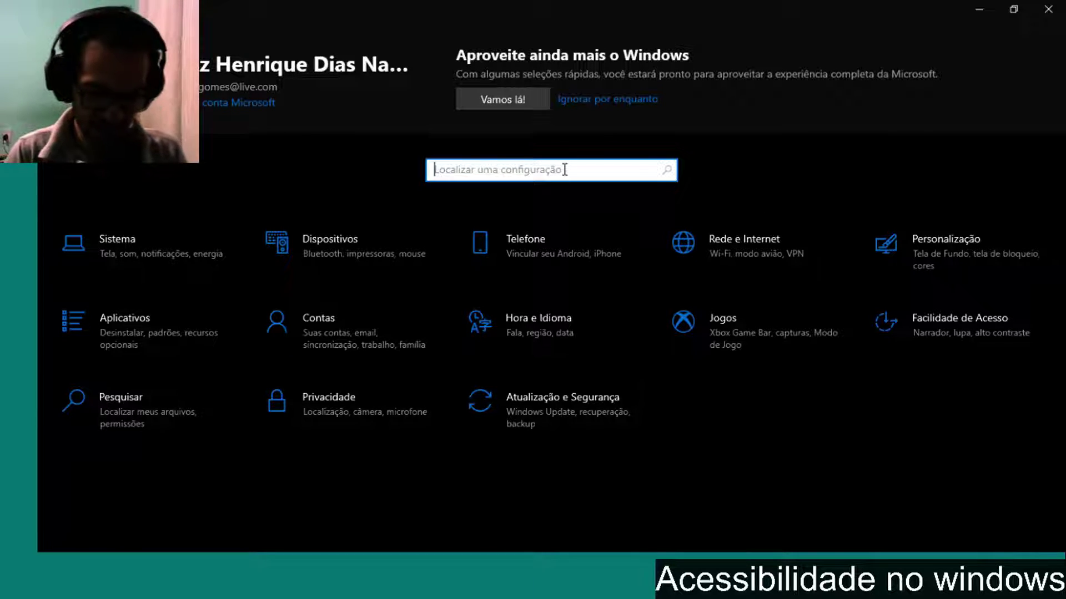
pyautogui.write('acessi')
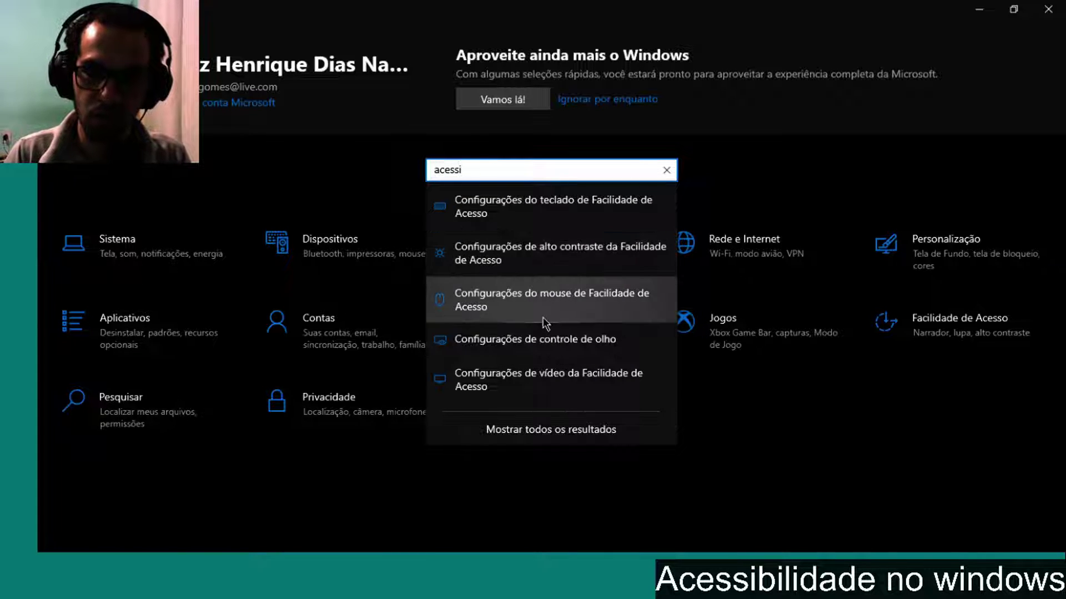
pyautogui.click(944, 431)
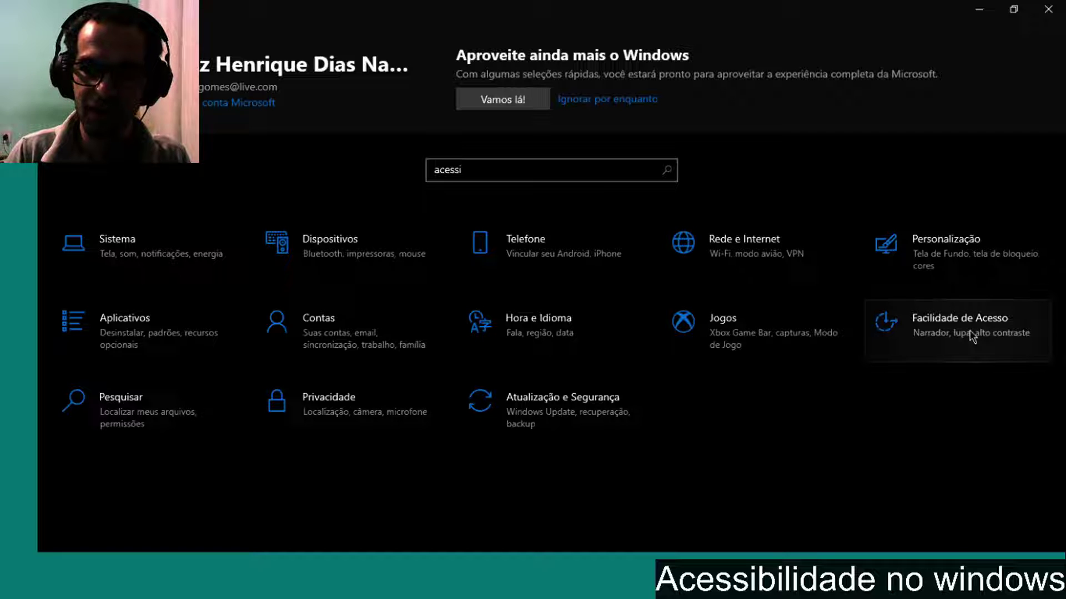
pyautogui.click(971, 335)
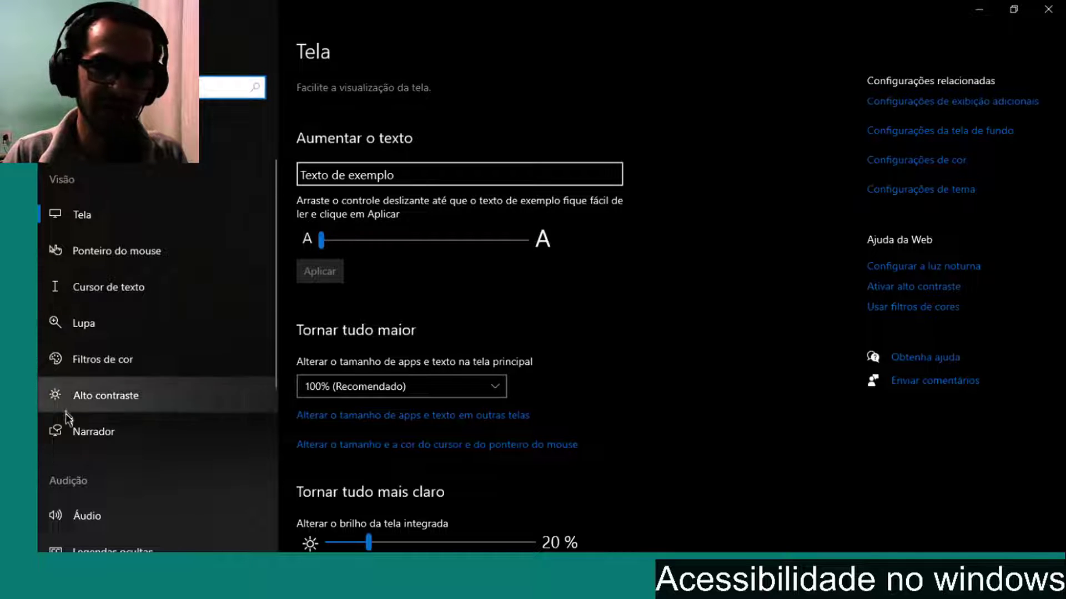
# Look through the Facilidade de Acesso sections and examine the Controle com os olhos, Fala and Mouse pages.
pyautogui.scroll(-5, 89, 414)
pyautogui.scroll(5, 118, 355)
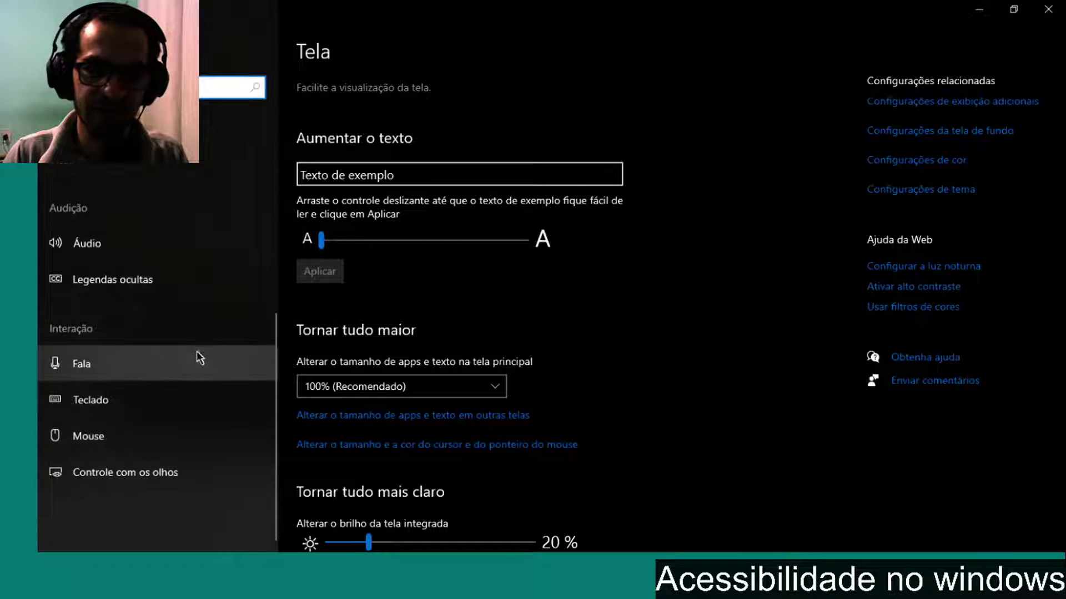
pyautogui.scroll(-5, 152, 335)
pyautogui.scroll(5, 152, 340)
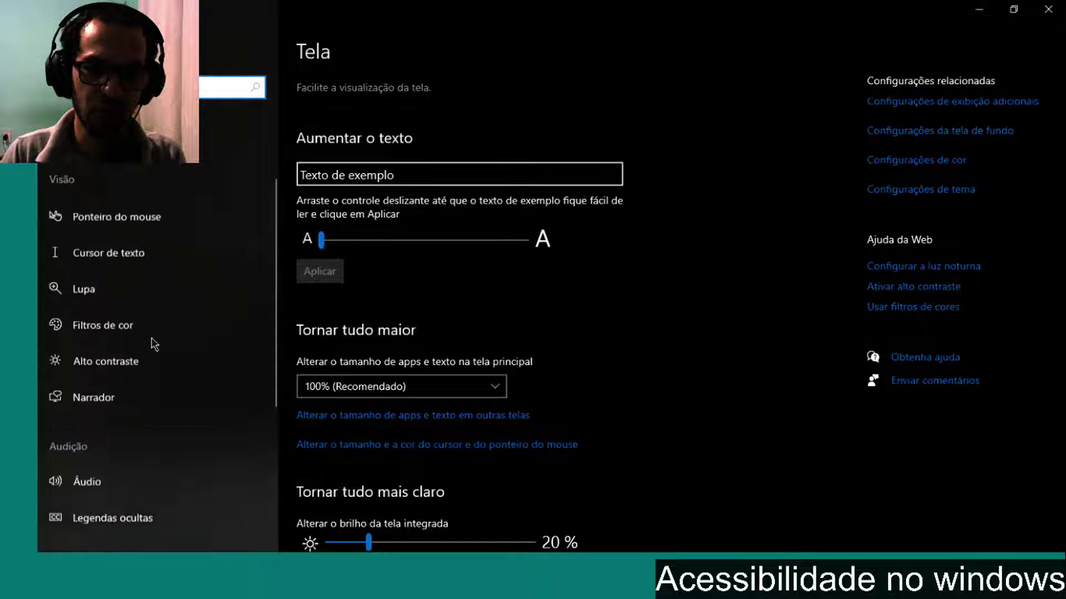
pyautogui.scroll(-5, 105, 376)
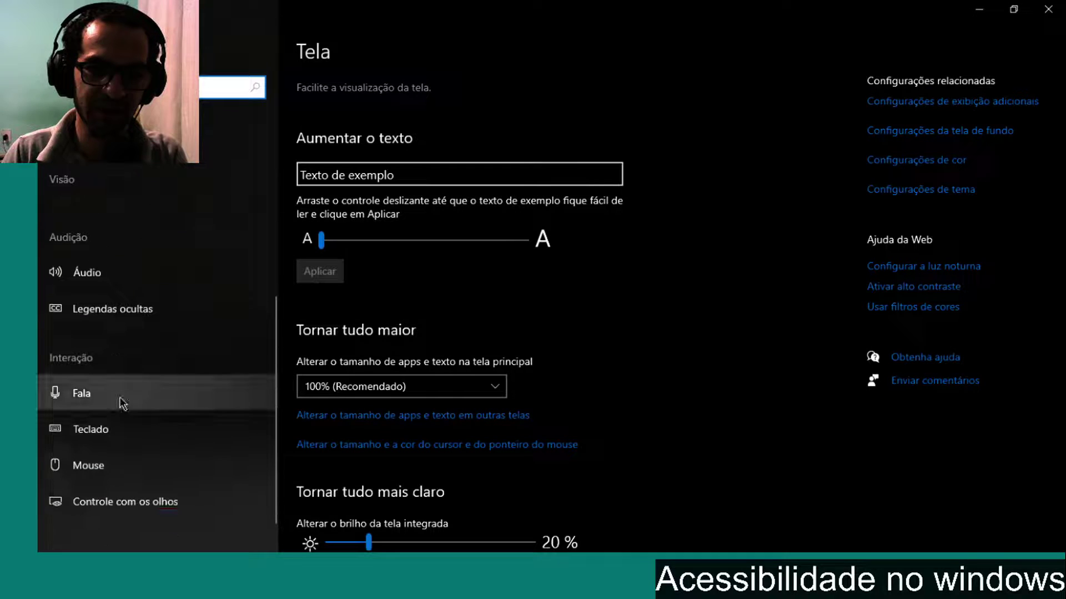
pyautogui.click(178, 503)
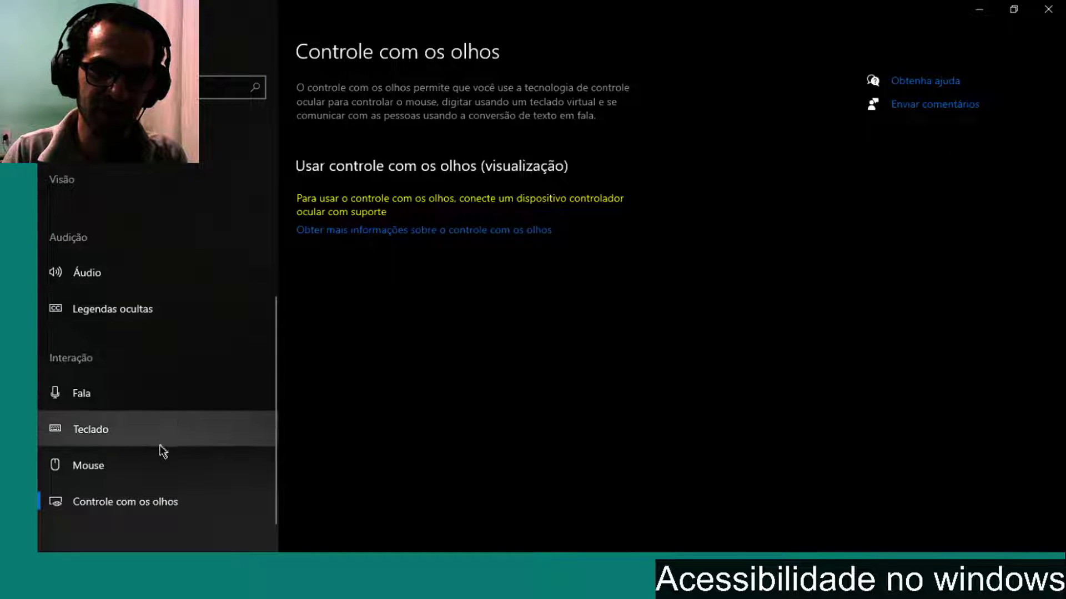
pyautogui.click(142, 396)
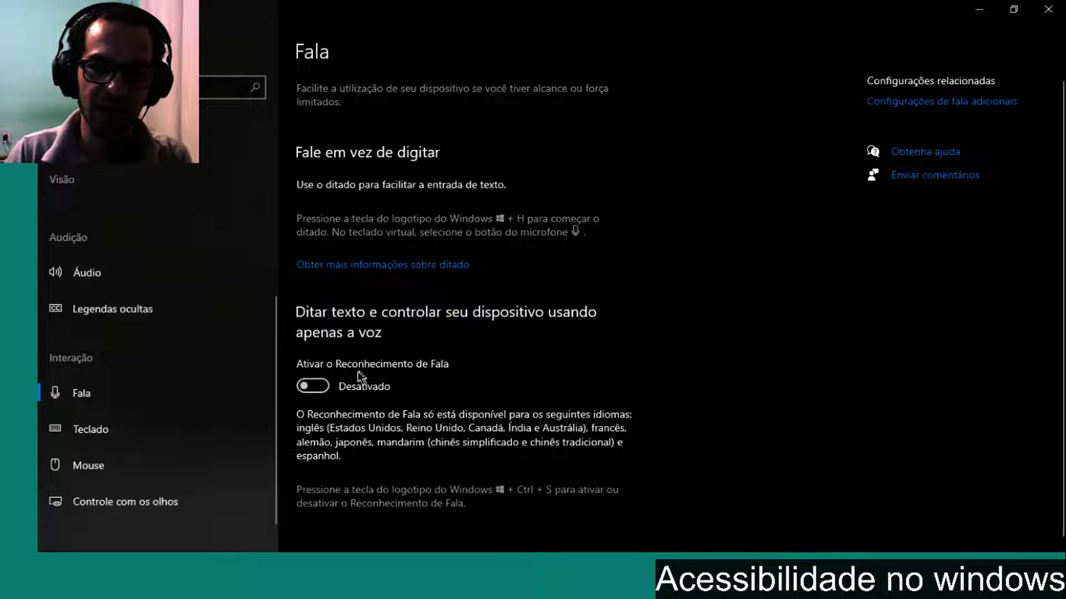
pyautogui.scroll(-1, 211, 411)
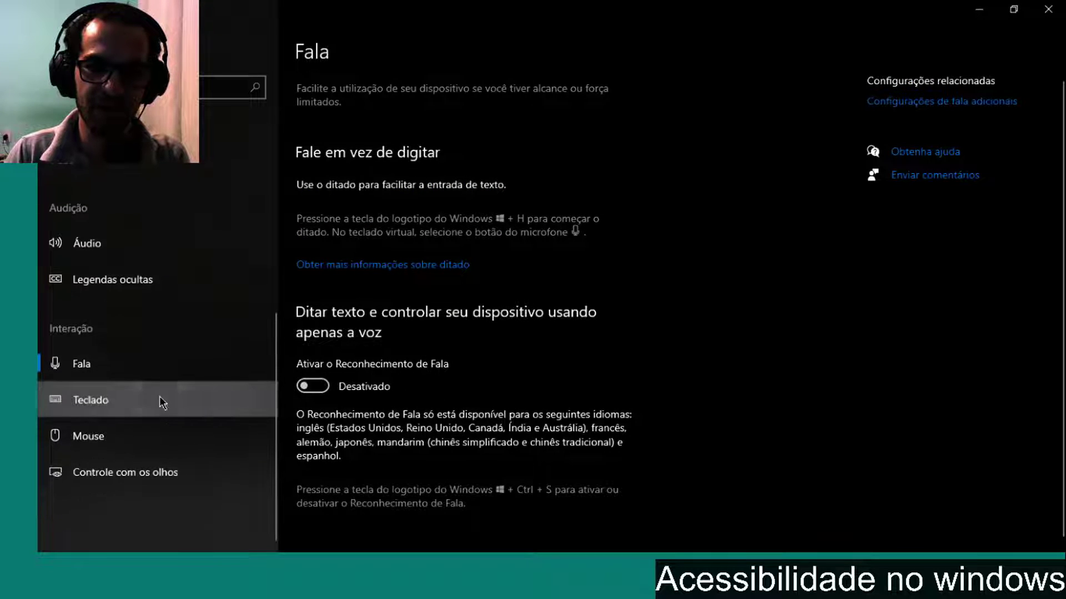
pyautogui.click(146, 437)
pyautogui.scroll(5, 206, 375)
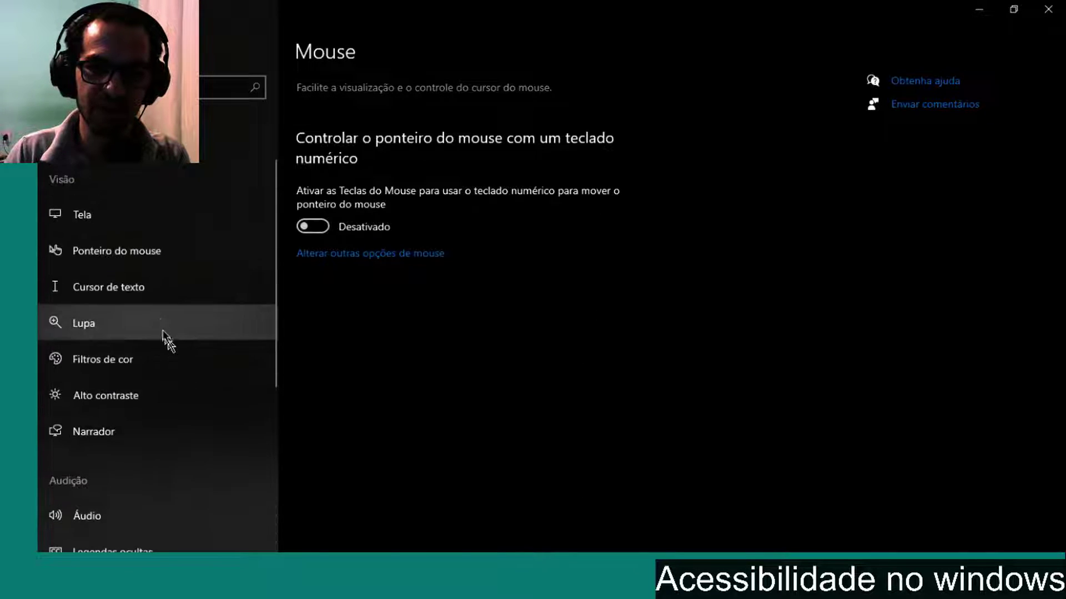
# Review the Tela accessibility options and set the built-in display's brightness to 17%.
pyautogui.click(145, 212)
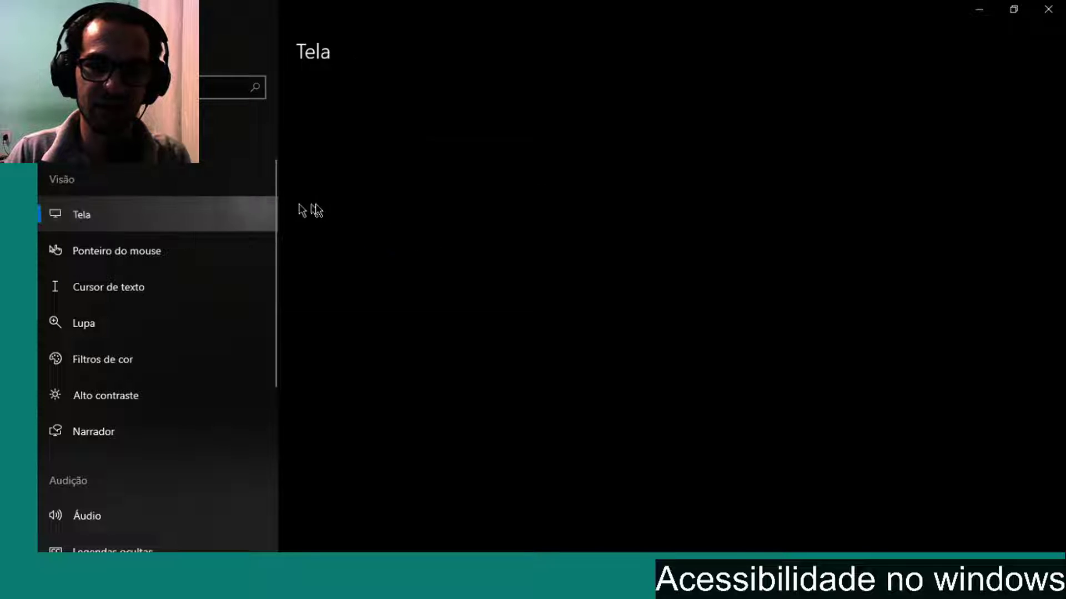
pyautogui.scroll(-2, 587, 259)
pyautogui.scroll(2, 594, 263)
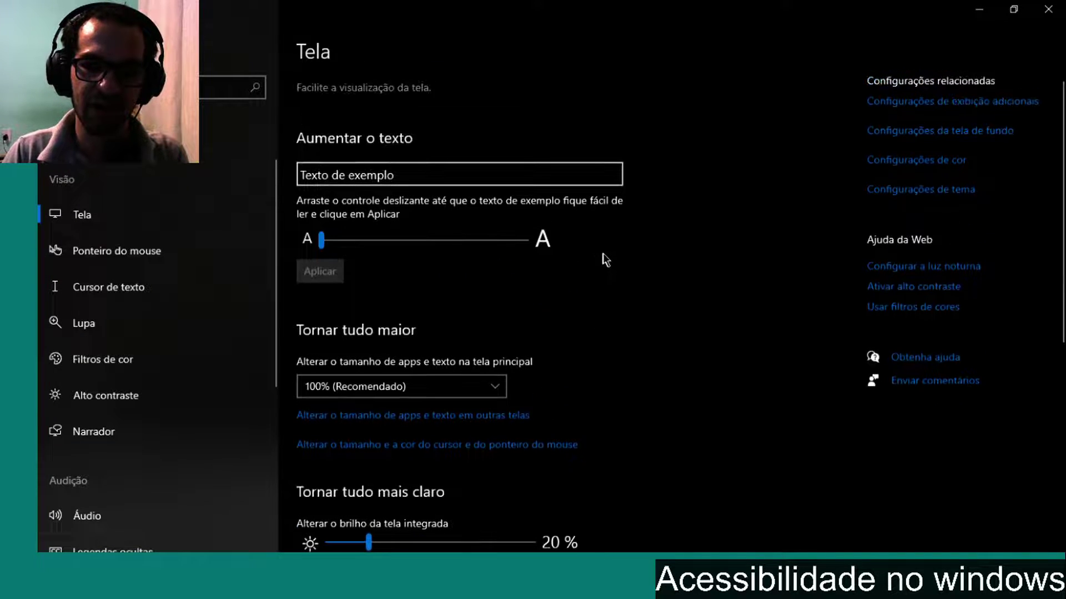
pyautogui.scroll(-8, 530, 261)
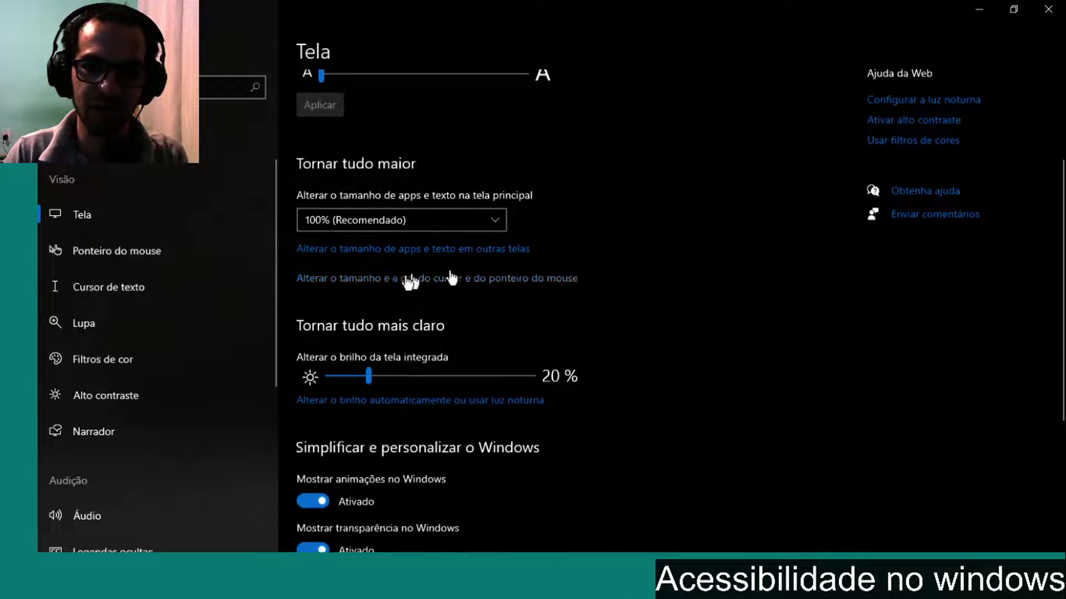
pyautogui.click(369, 293)
pyautogui.moveTo(373, 300)
pyautogui.mouseDown()
pyautogui.moveTo(487, 293)
pyautogui.moveTo(364, 300)
pyautogui.mouseUp()
pyautogui.scroll(-1, 610, 322)
pyautogui.scroll(-5, 548, 324)
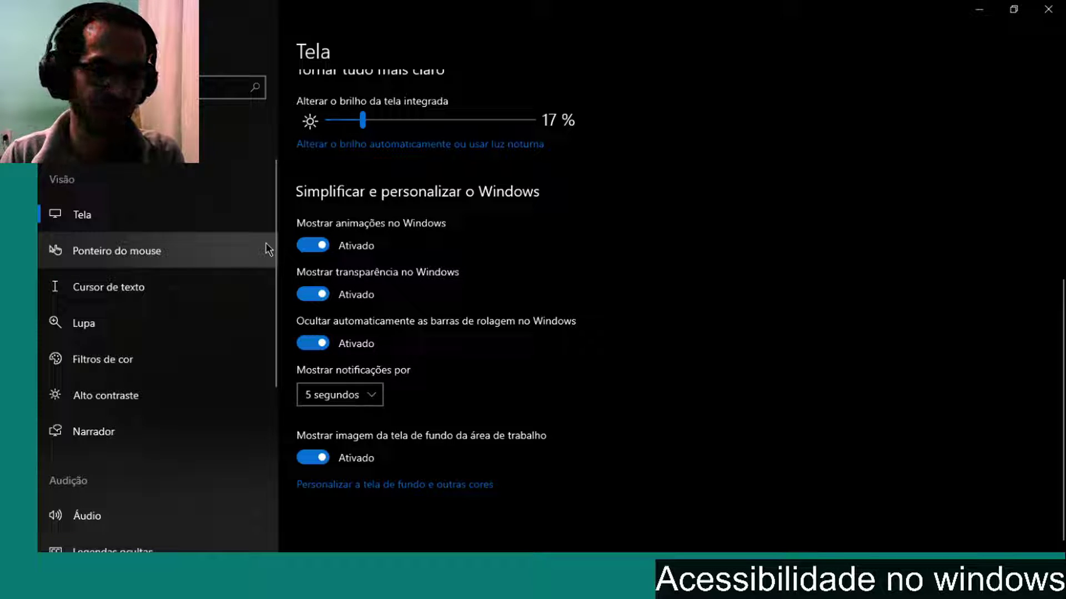
# Examine the Ponteiro do mouse, Cursor de texto, Lupa and Filtros de cor settings pages.
pyautogui.click(238, 250)
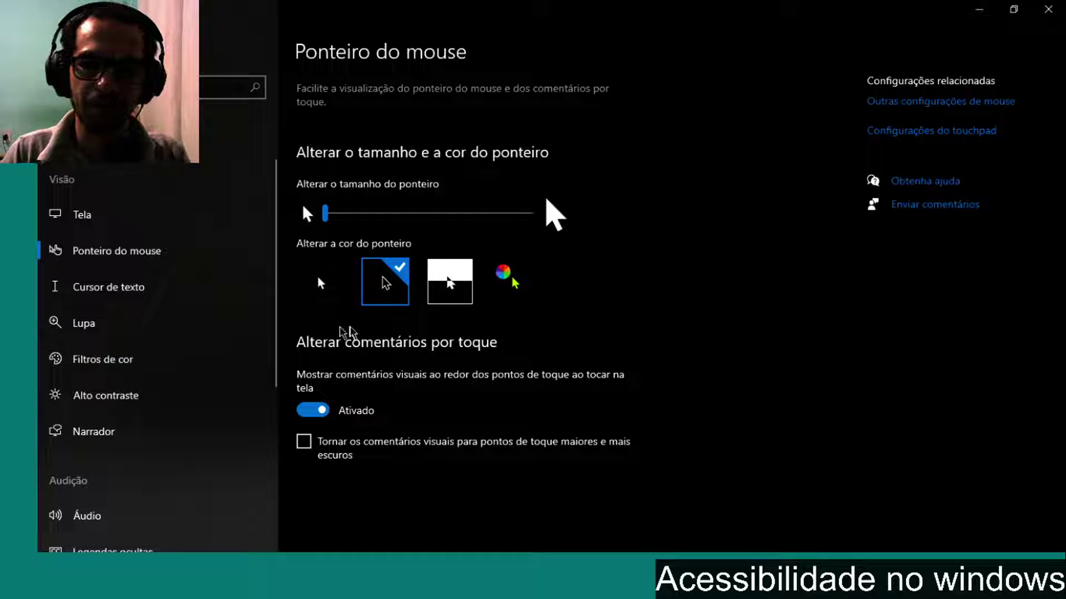
pyautogui.click(144, 305)
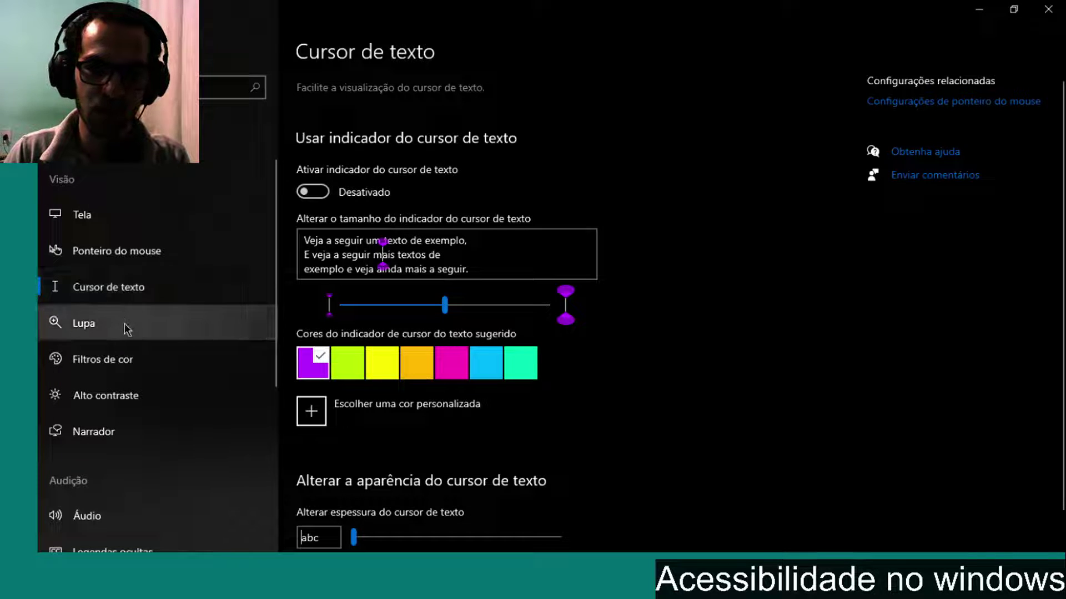
pyautogui.click(166, 330)
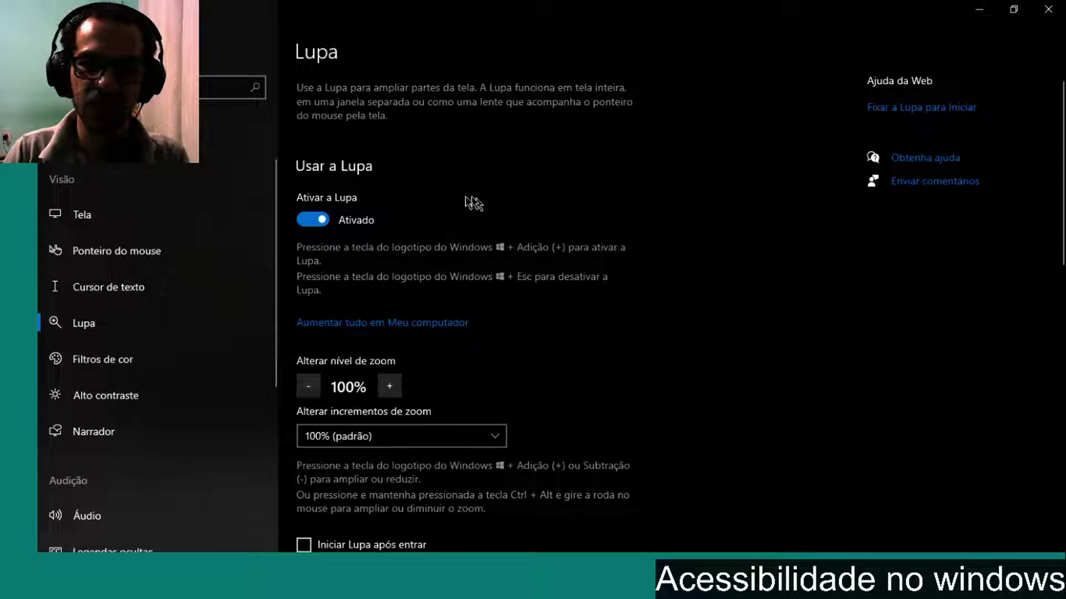
pyautogui.click(108, 363)
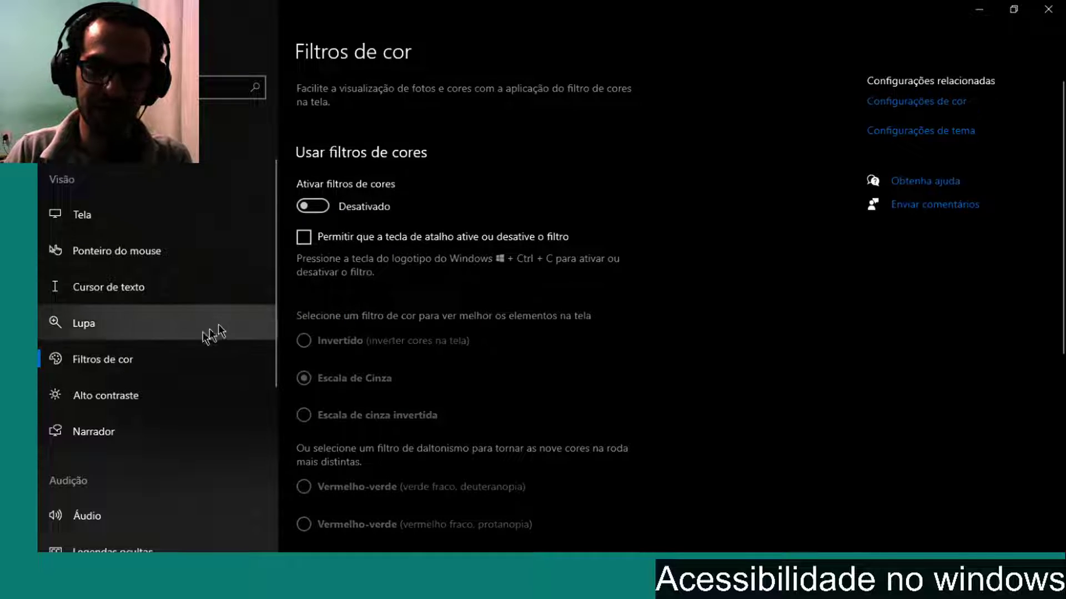
# On the Lupa page, magnify the screen in increments up to 800% and turn the Magnifier off.
pyautogui.click(169, 321)
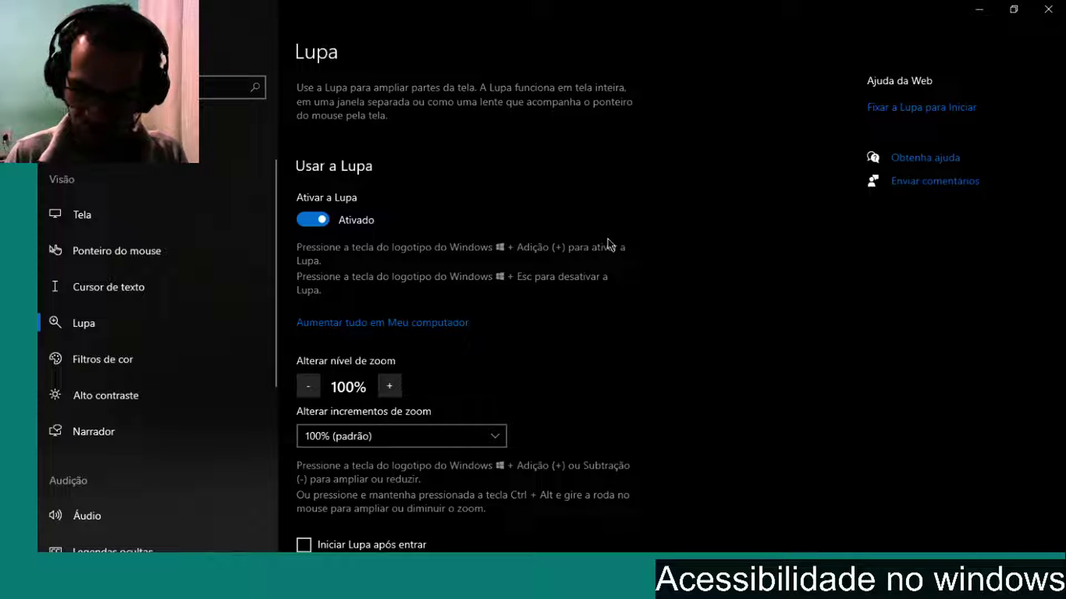
pyautogui.press('super+plus')
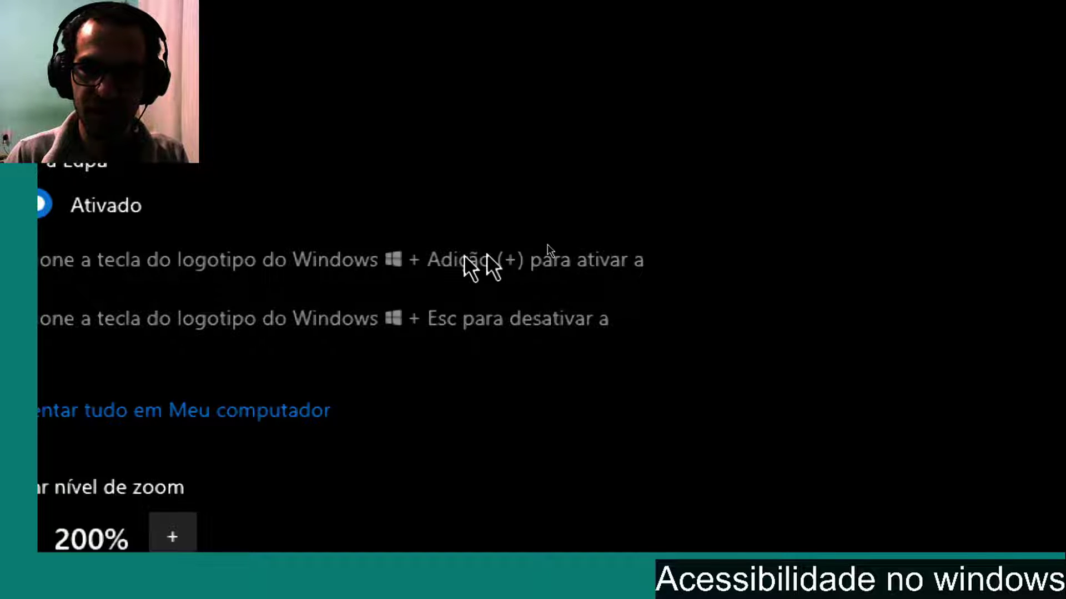
pyautogui.press('super+plus')
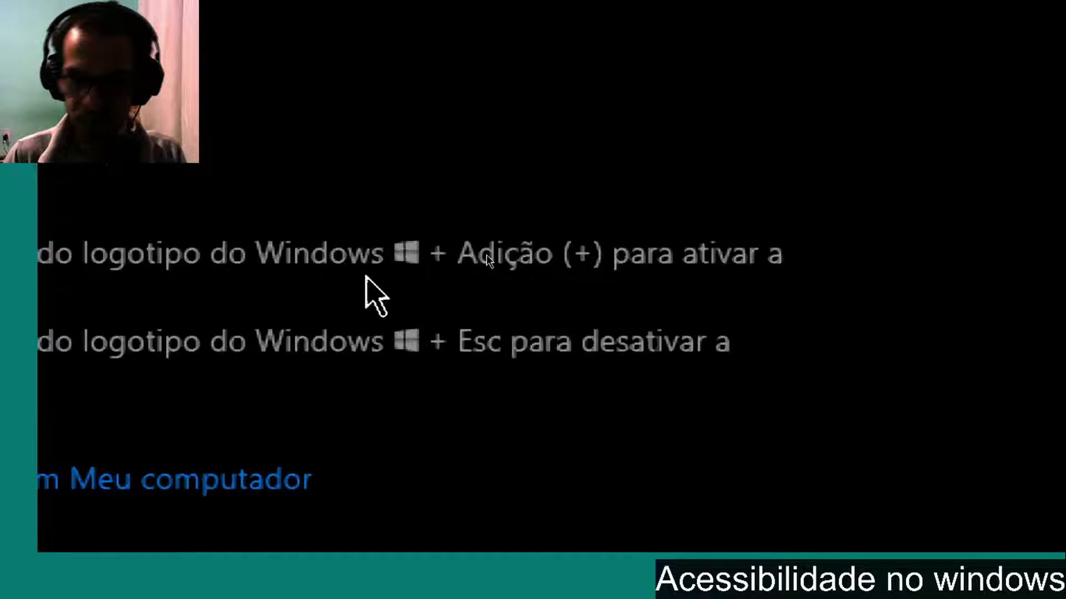
pyautogui.press('super+plus')
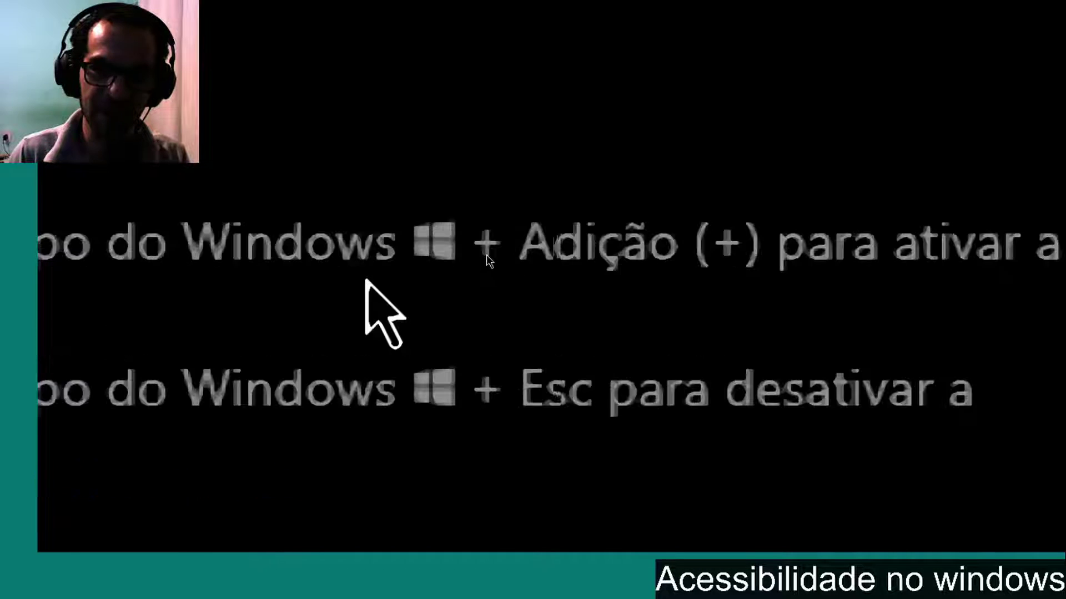
pyautogui.press('super+plus')
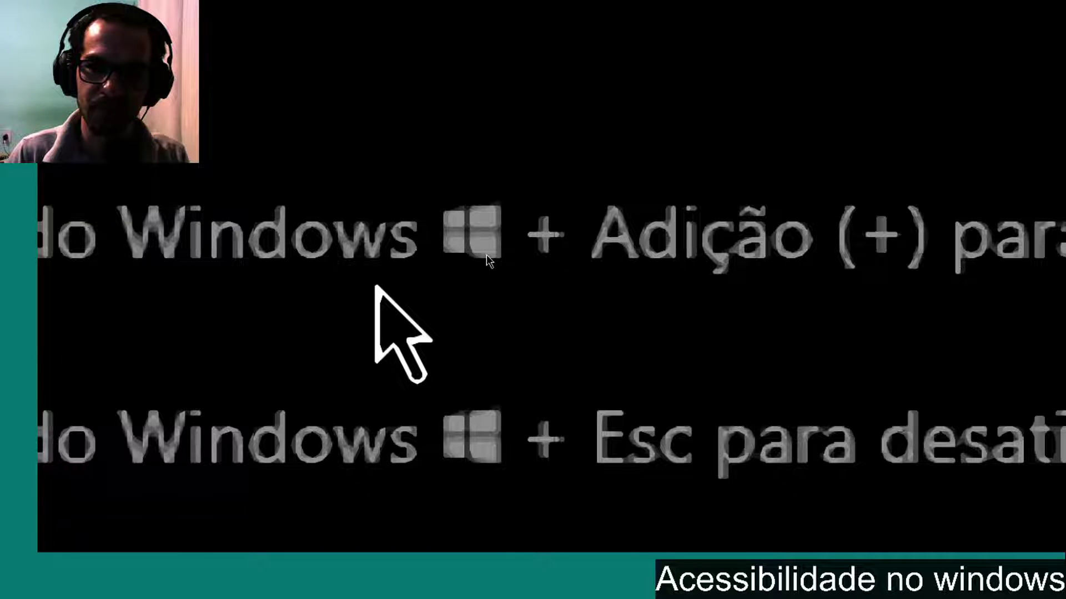
pyautogui.press('super+Escape')
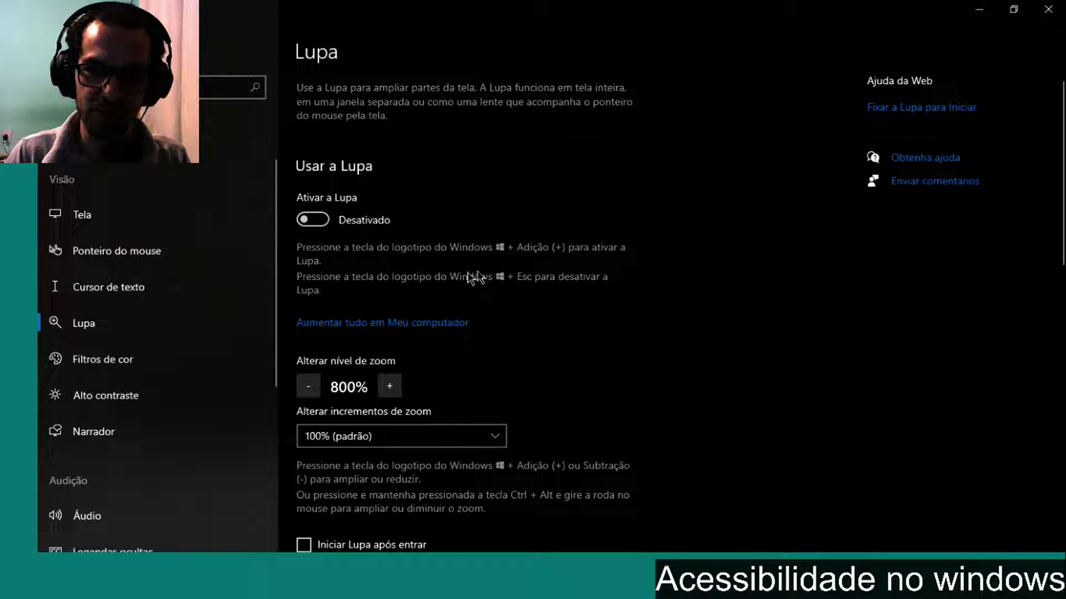
# Examine the Filtros de cor, Alto contraste and Narrador pages, including the remaining accessibility sections.
pyautogui.click(152, 358)
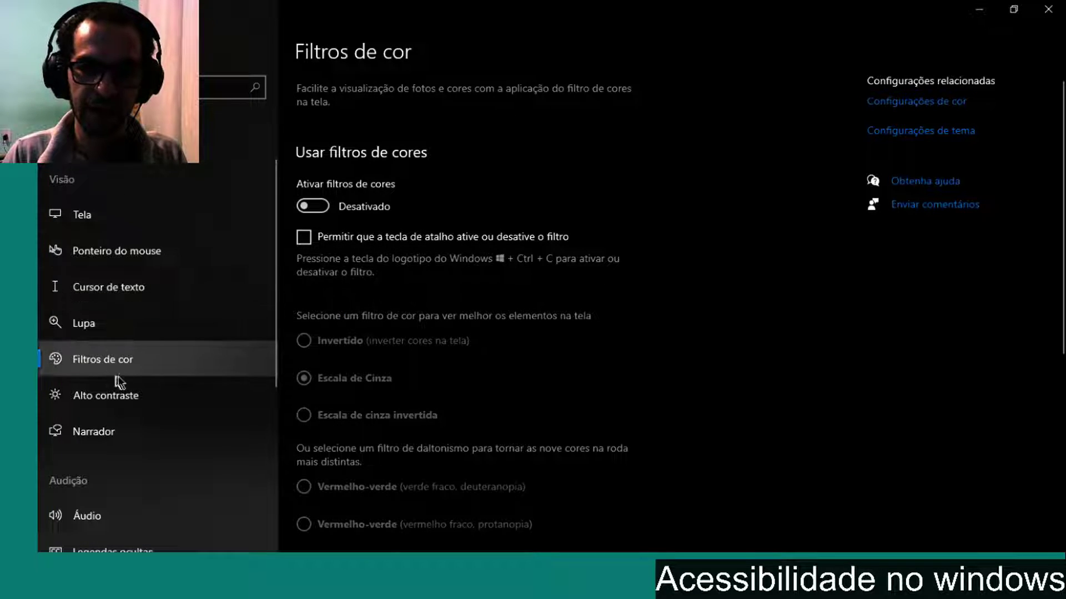
pyautogui.click(142, 392)
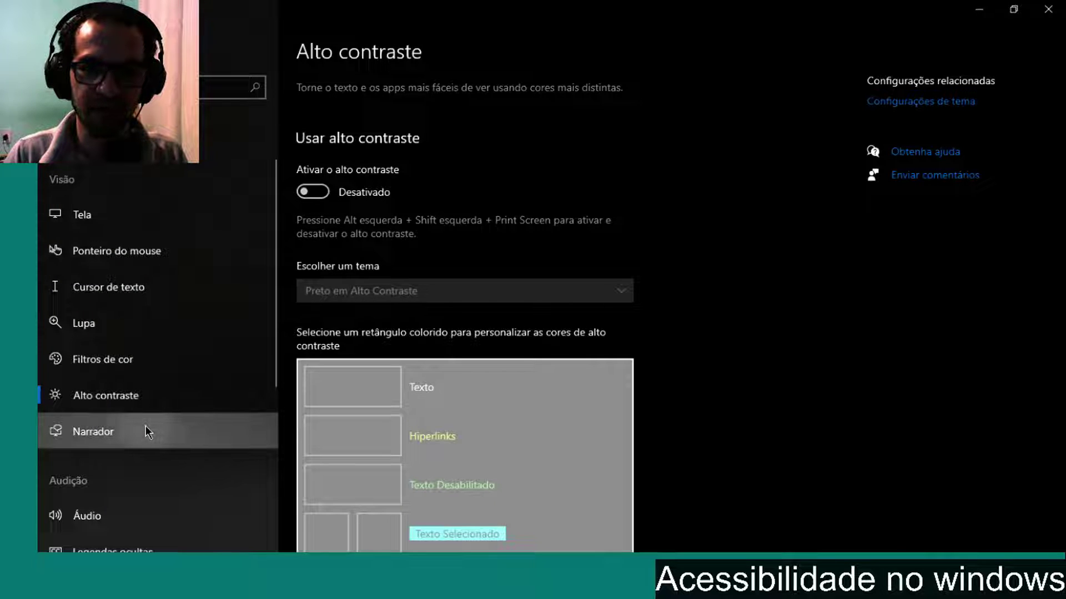
pyautogui.scroll(-2, 141, 438)
pyautogui.click(143, 426)
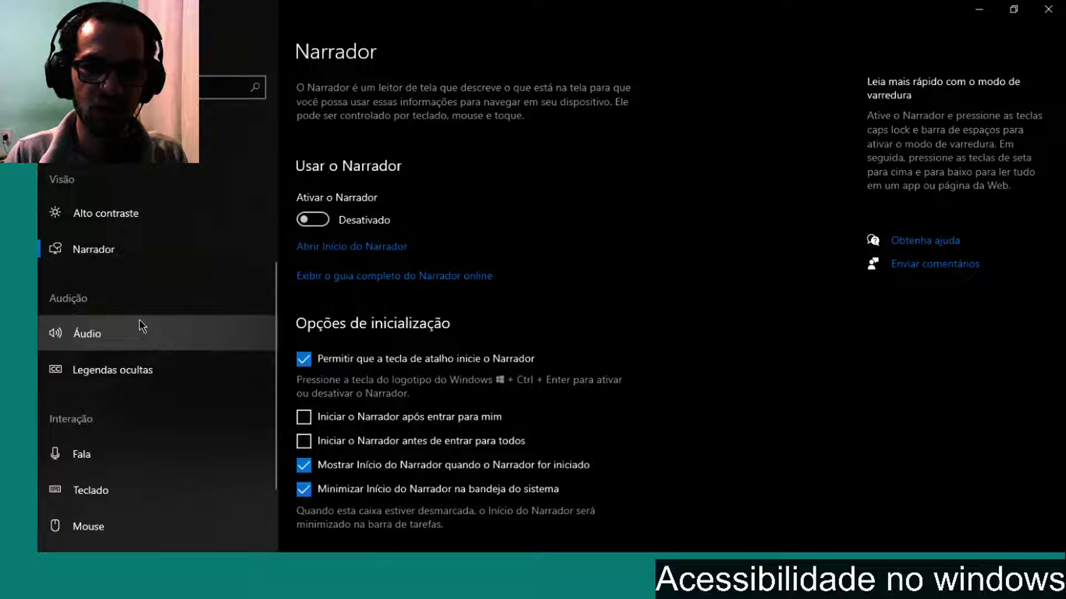
pyautogui.scroll(-2, 167, 421)
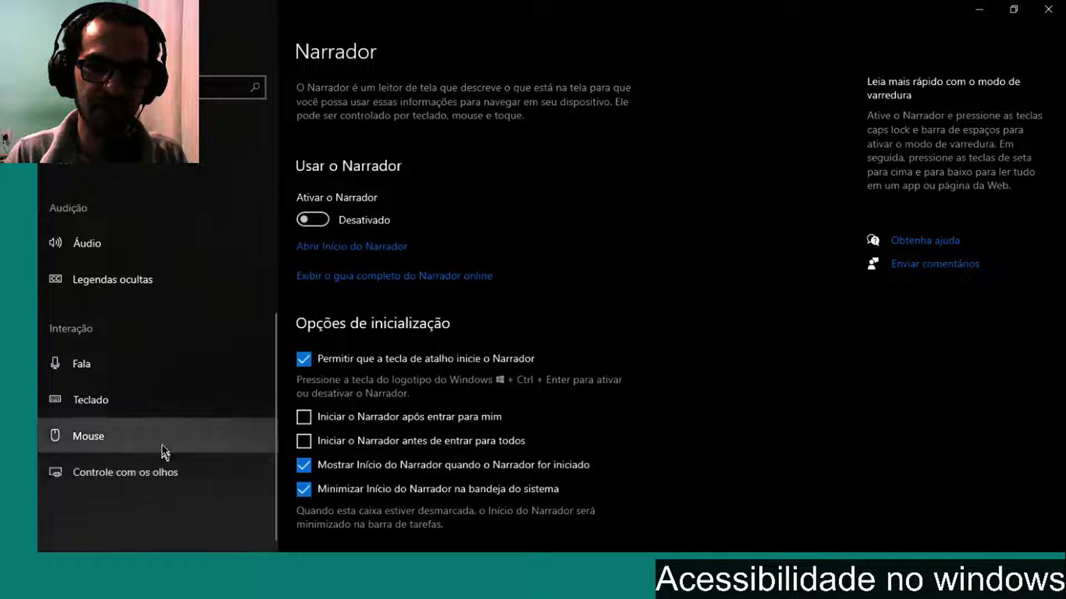
pyautogui.scroll(5, 163, 444)
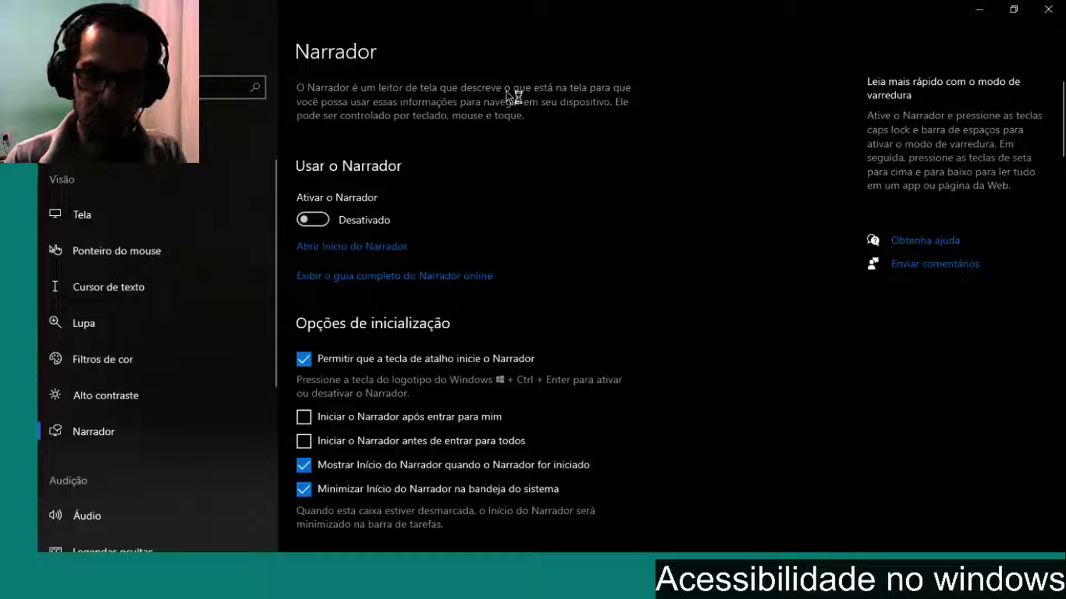
# Magnify the Microsoft Edge Beta tile in the Start menu, turn the Magnifier off, and close the Start menu.
pyautogui.press('super+plus')
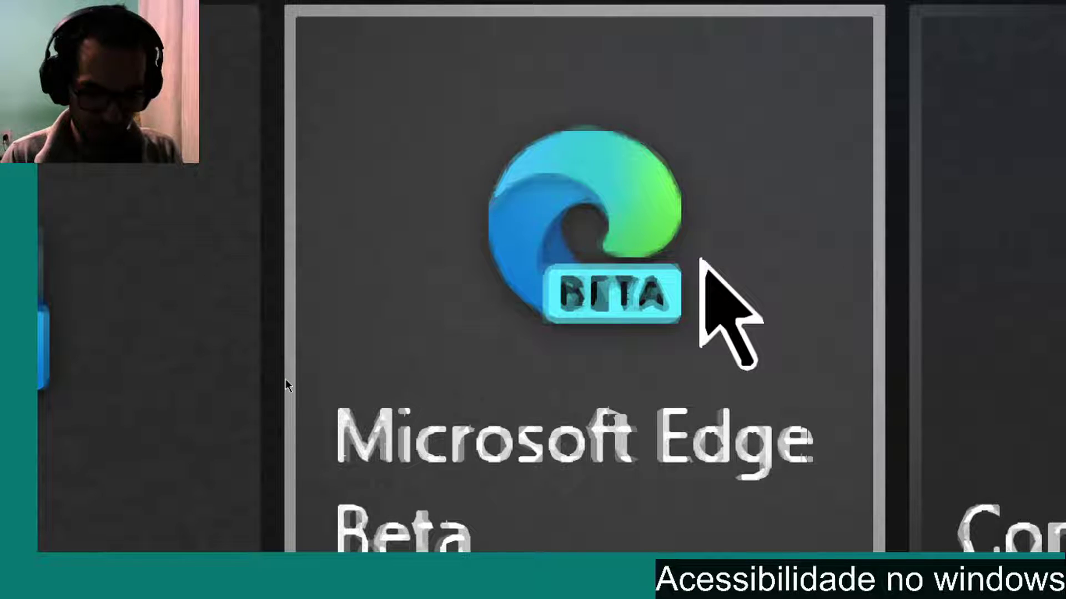
pyautogui.press('super+Escape')
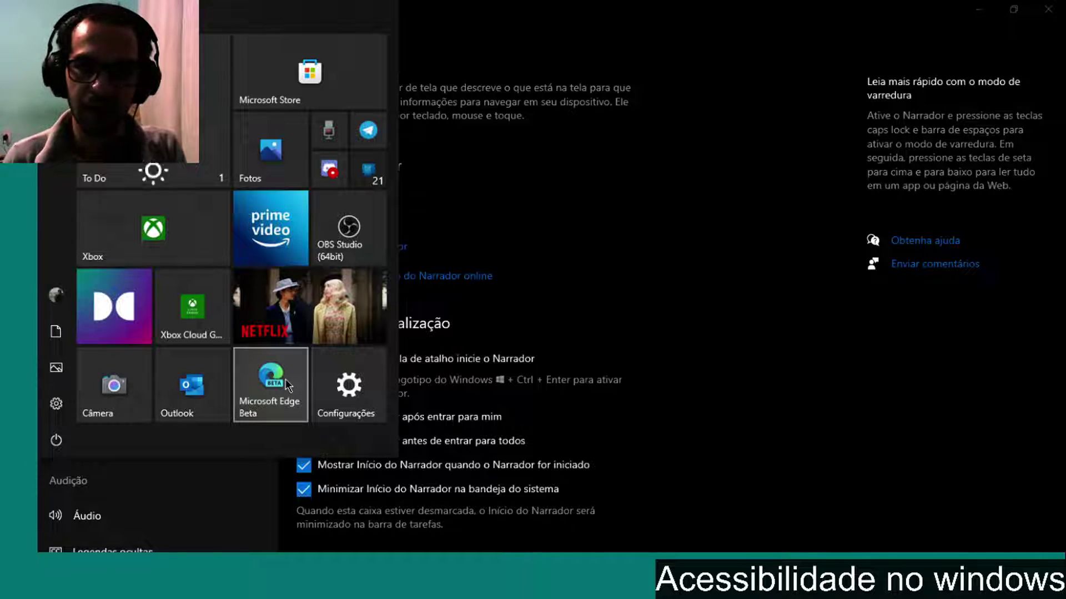
pyautogui.press('Escape')
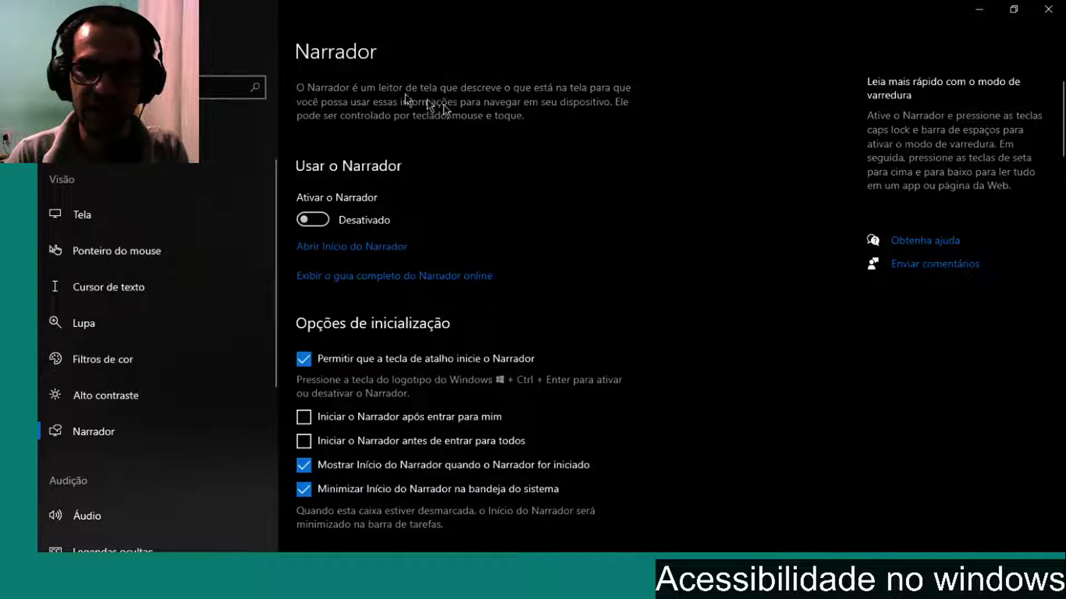
# Revisit the Tela, Ponteiro do mouse, Cursor de texto and Lupa accessibility pages and close Settings.
pyautogui.click(239, 51)
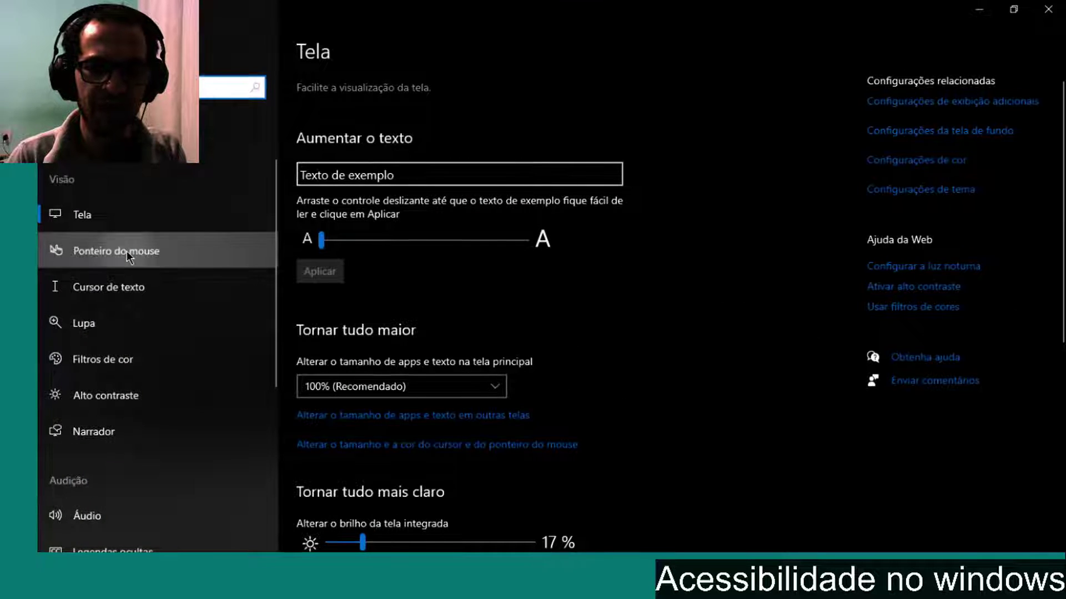
pyautogui.click(127, 250)
pyautogui.click(200, 284)
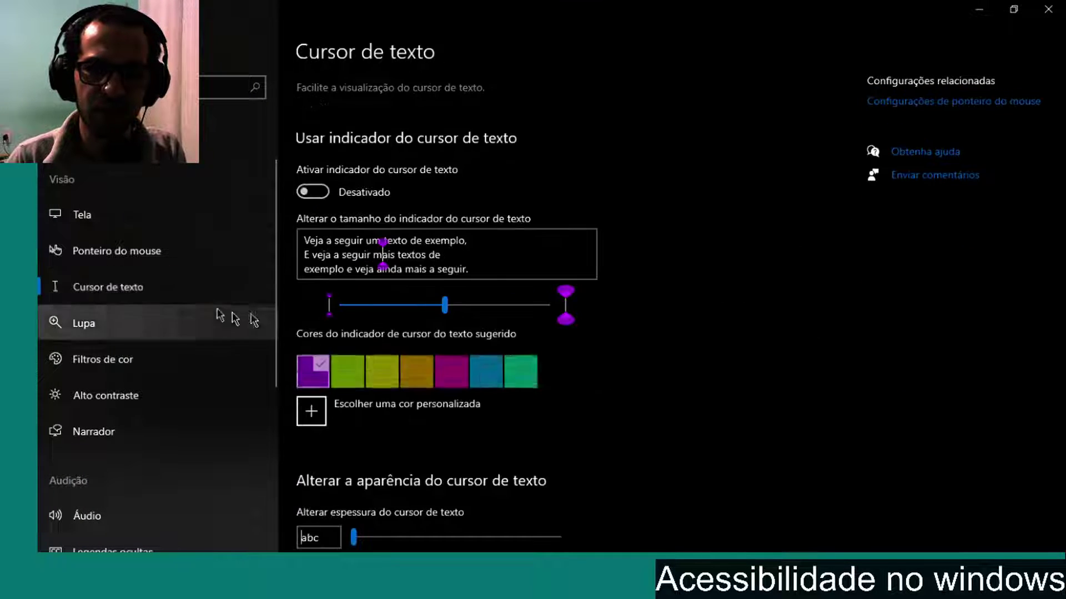
pyautogui.scroll(-1, 317, 314)
pyautogui.click(172, 325)
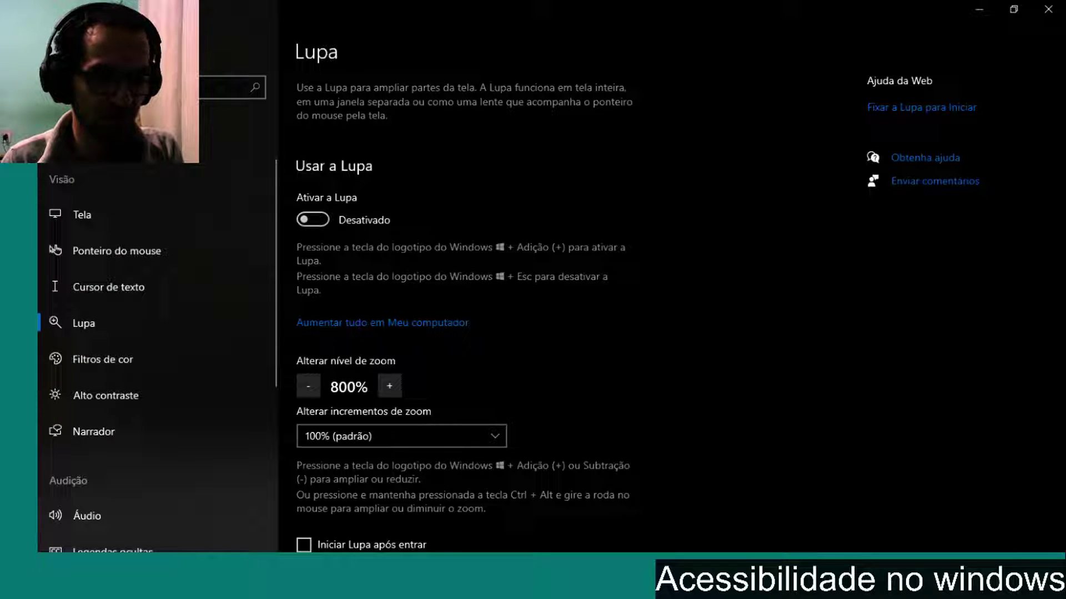
pyautogui.click(1048, 9)
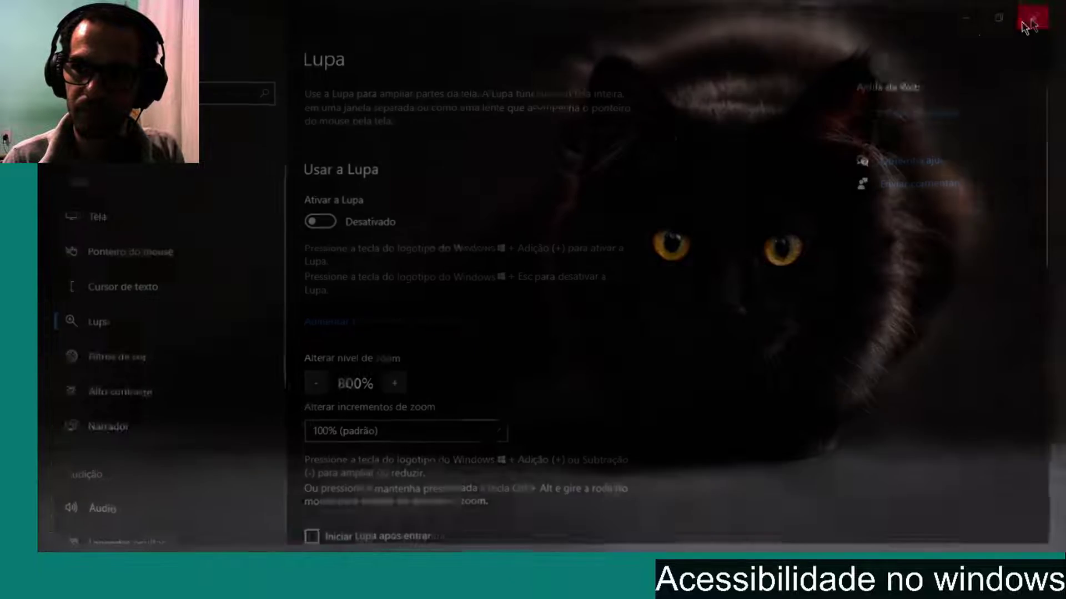